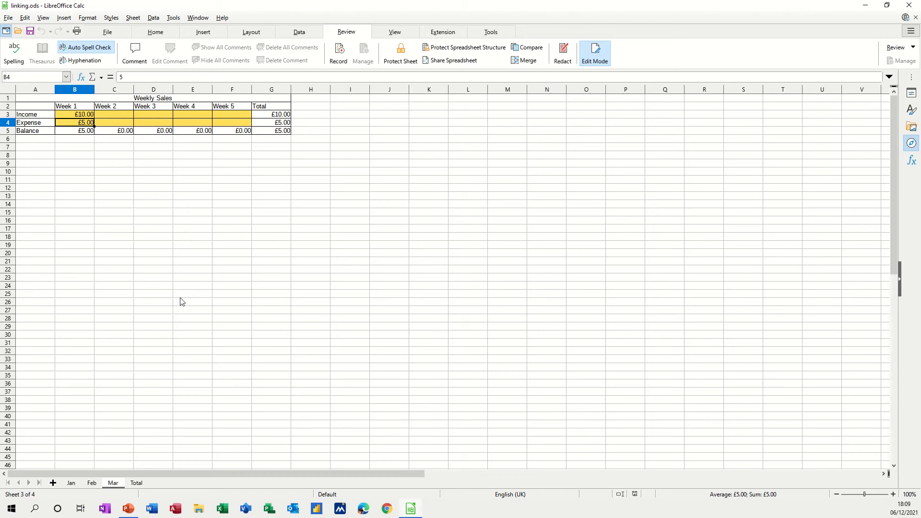
- Examine the Jan, Feb and Mar sheets, and inspect the linked monthly cells and total formulas on the Total sheet
click(71, 484)
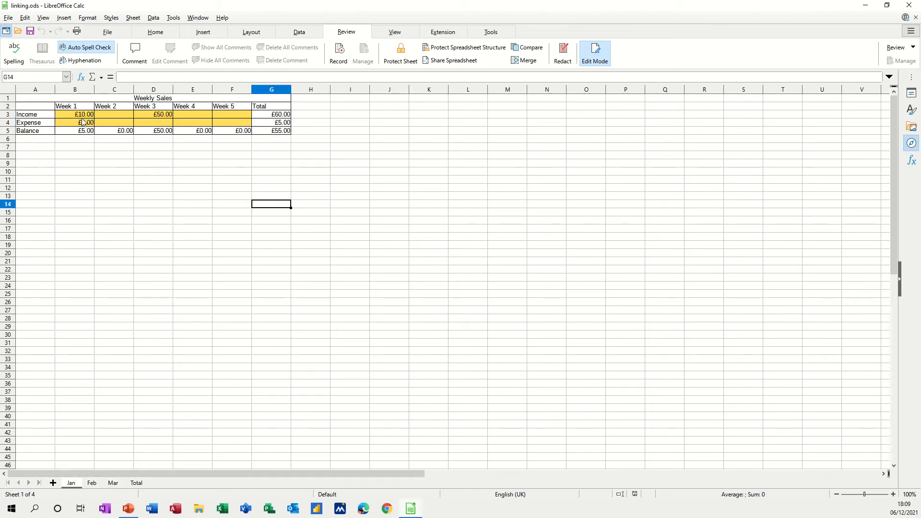
click(92, 483)
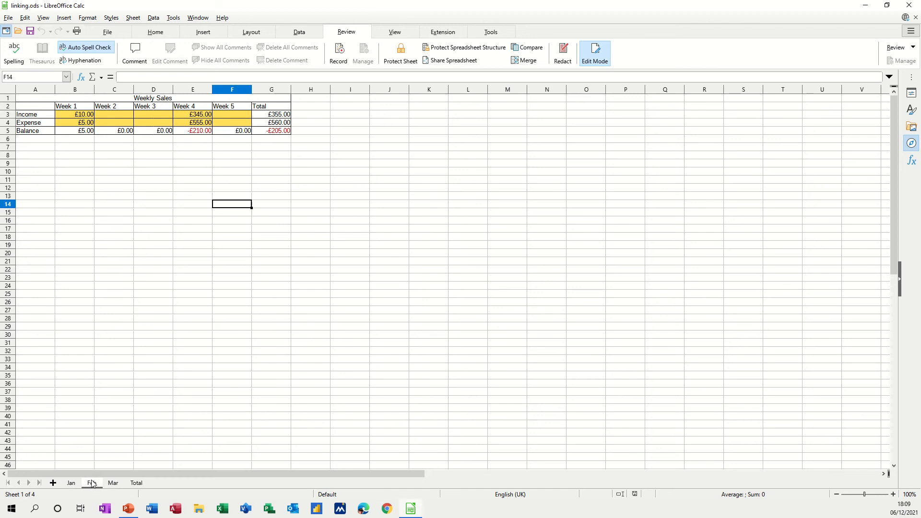
click(115, 484)
click(136, 483)
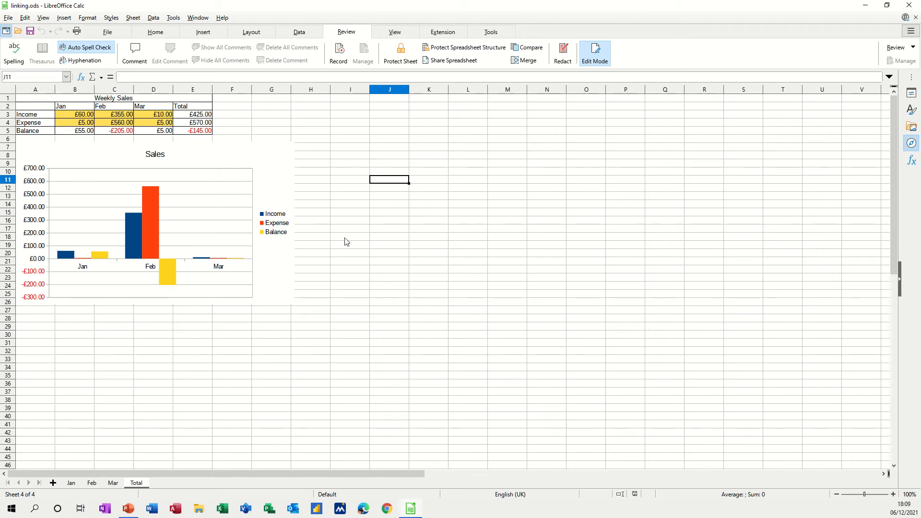
click(154, 113)
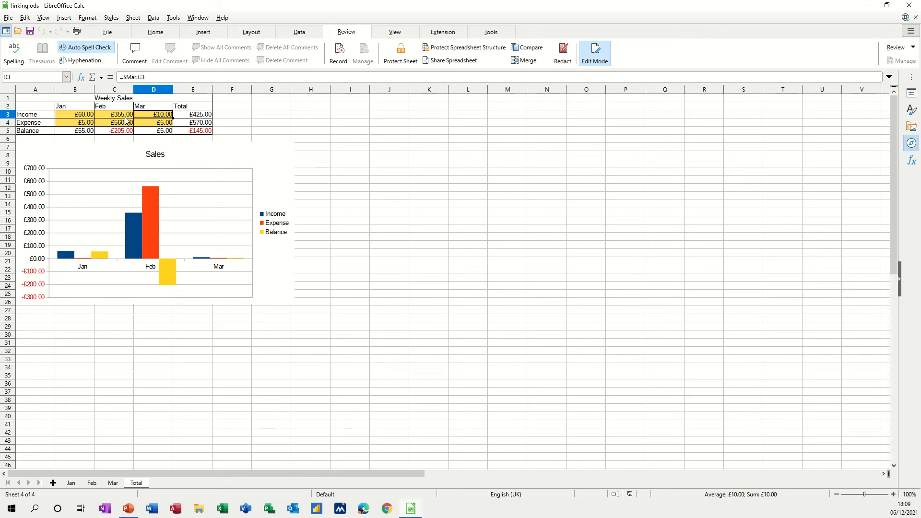
click(126, 120)
click(193, 130)
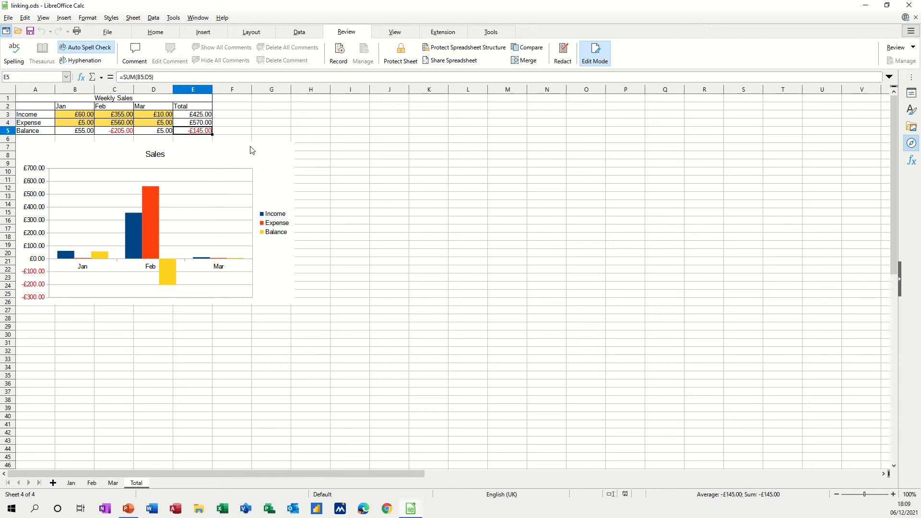
click(236, 119)
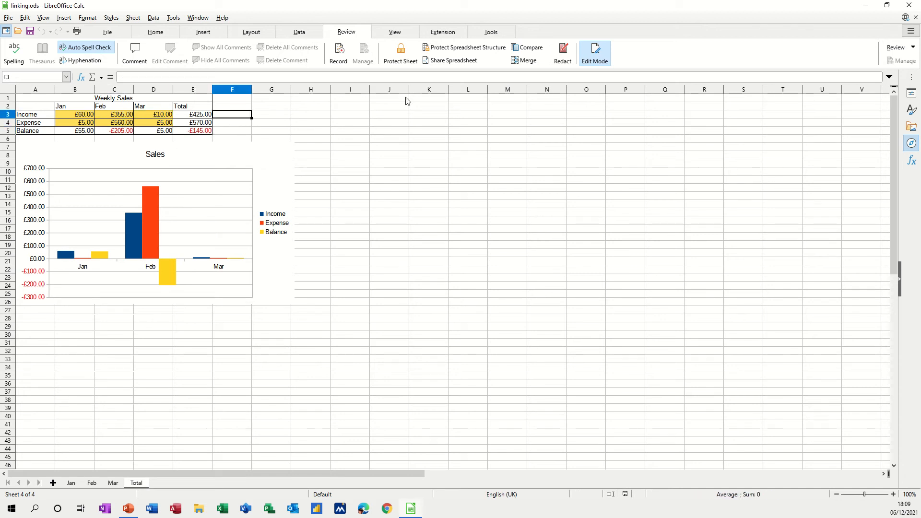
click(429, 195)
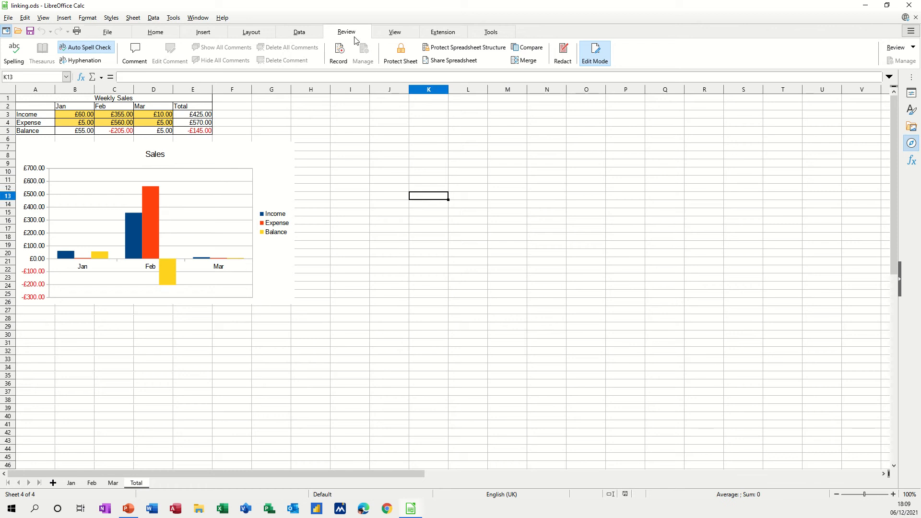
- Protect the Total sheet with a password, entering and confirming it while keeping the default user permissions
click(399, 54)
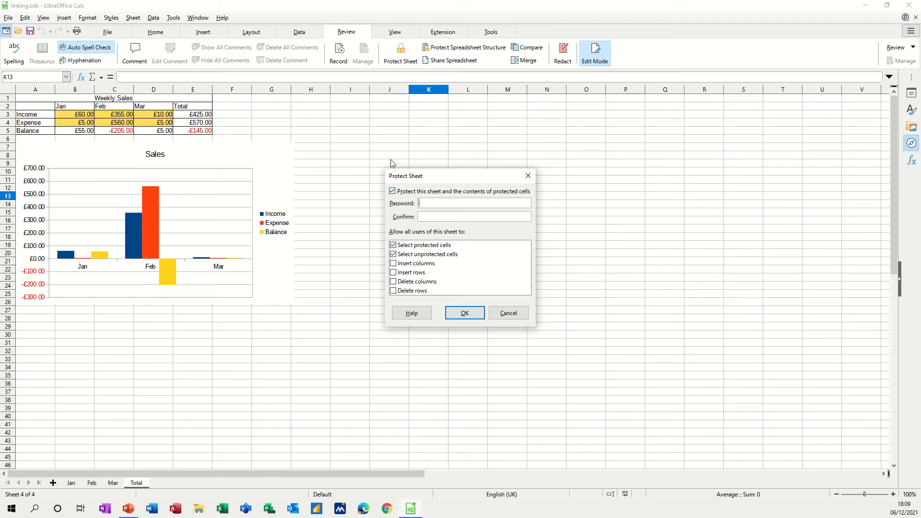
text(****)
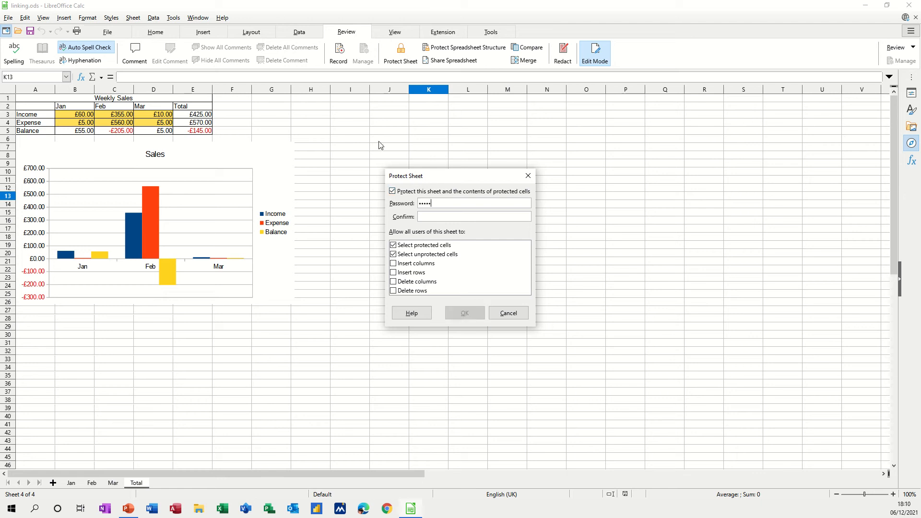
text(*****)
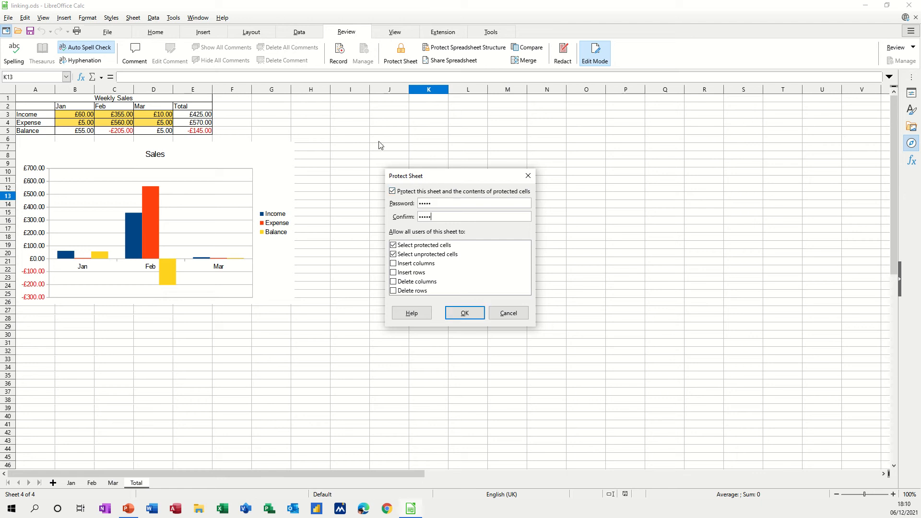
click(465, 314)
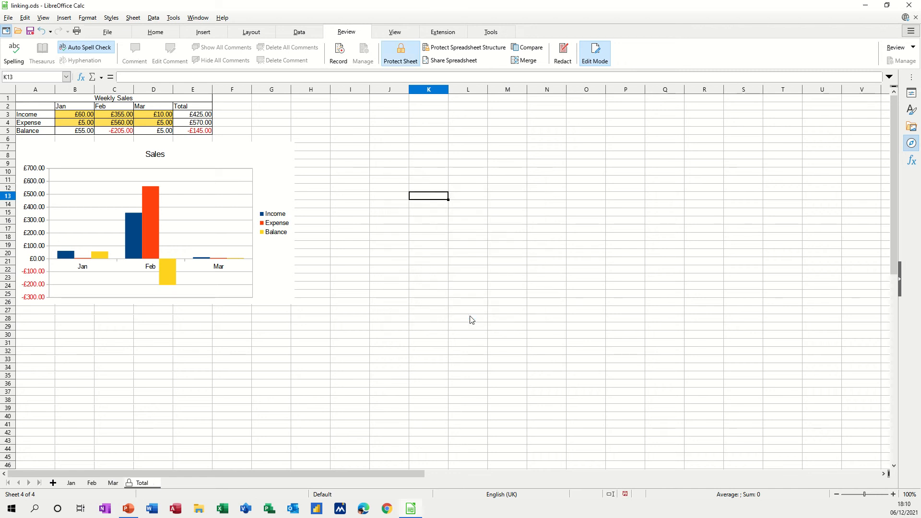
- Test the Total sheet's protection by trying to edit empty cell K13 and the Mar income cell D3
double_click(417, 194)
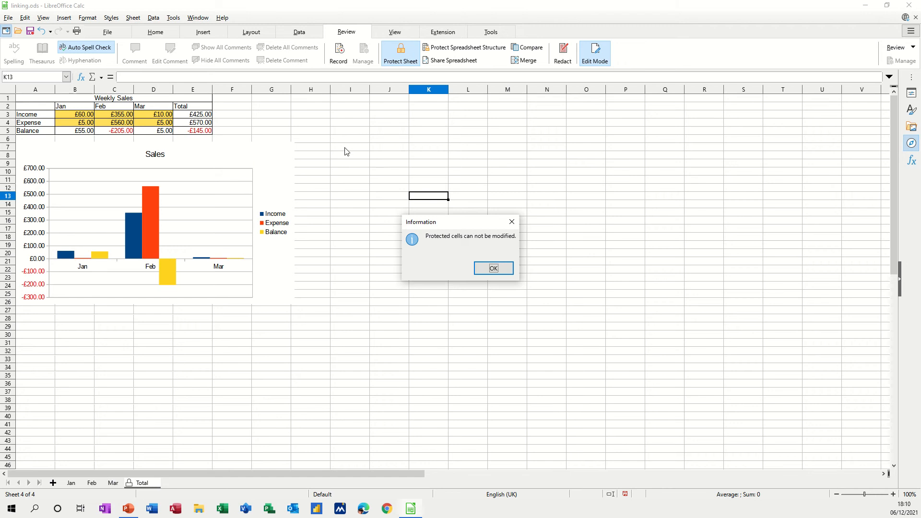
click(493, 268)
click(146, 101)
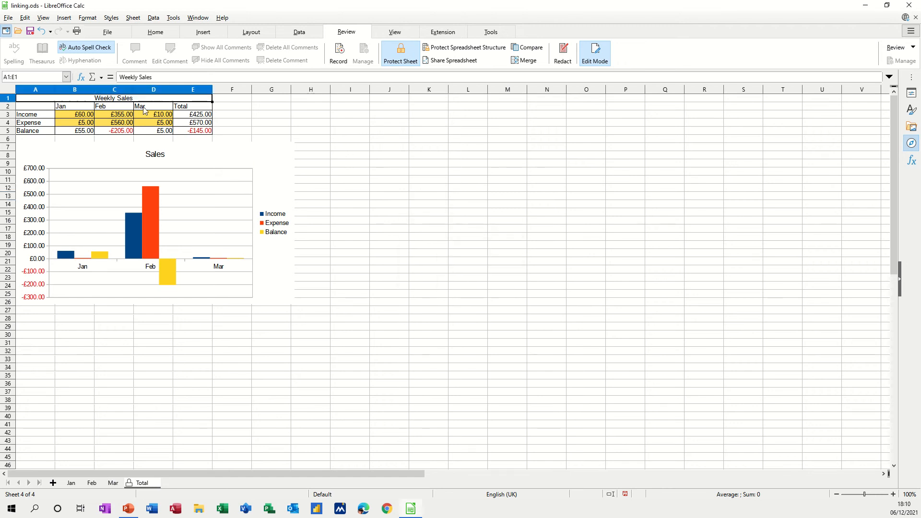
click(144, 115)
double_click(142, 117)
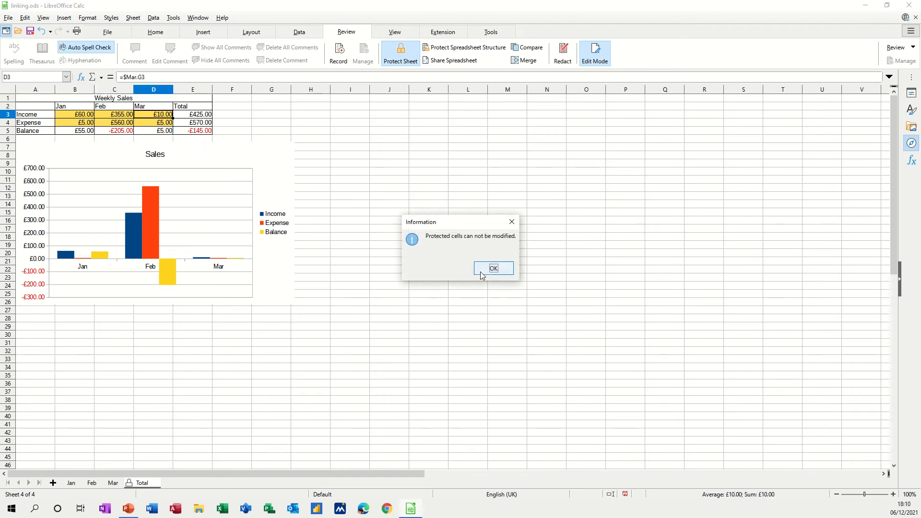
click(482, 272)
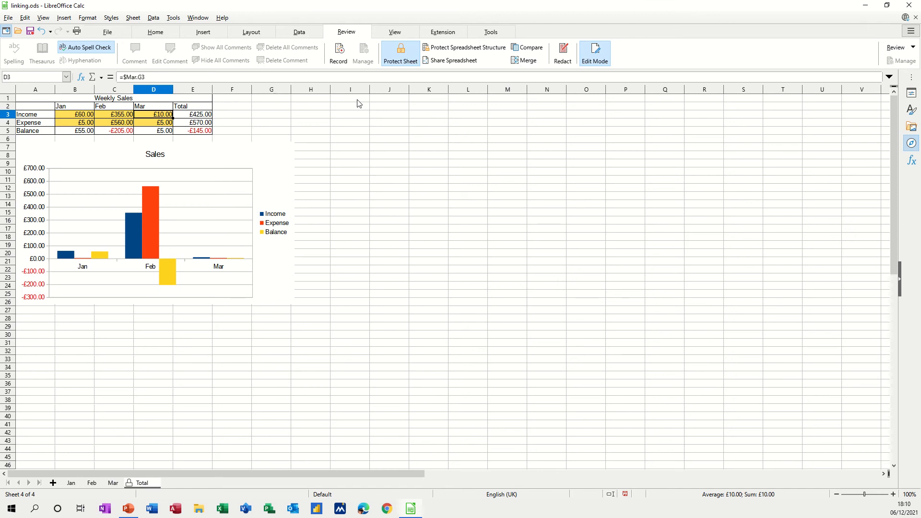
- Remove the protection from the Total sheet by entering the sheet password
click(395, 53)
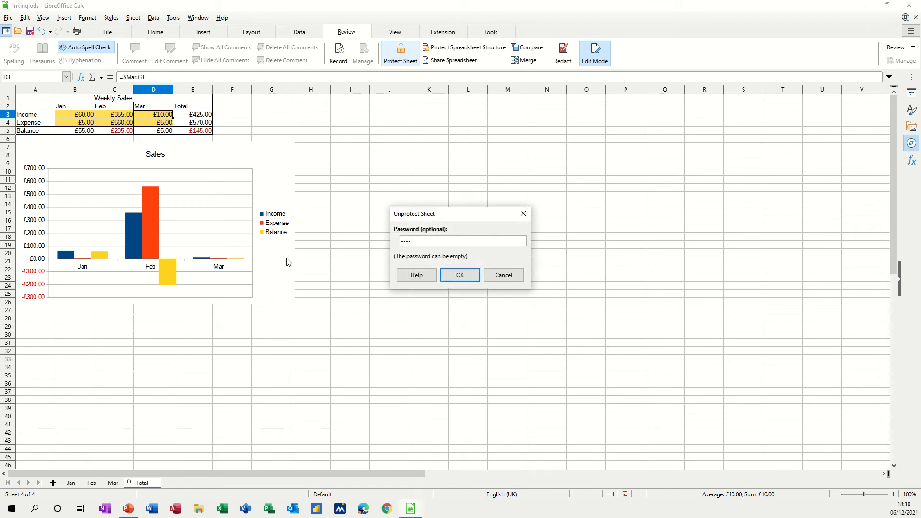
key(Return)
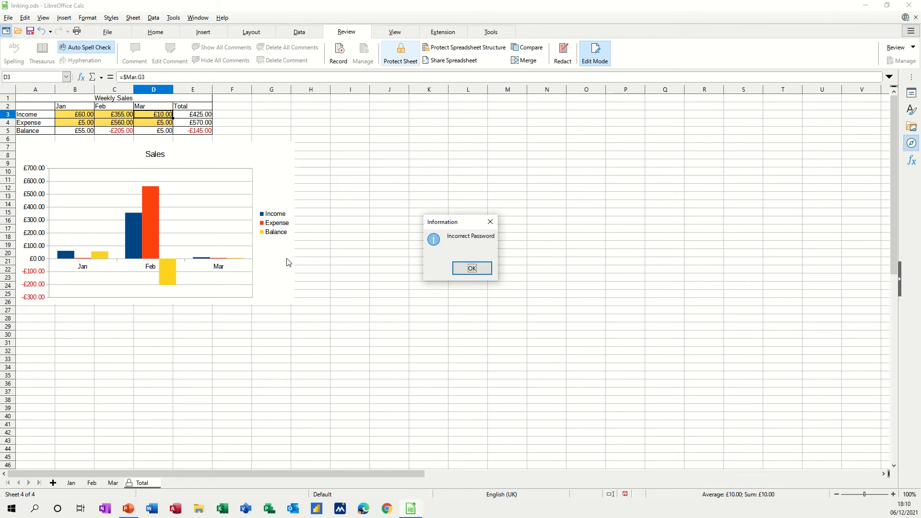
key(Return)
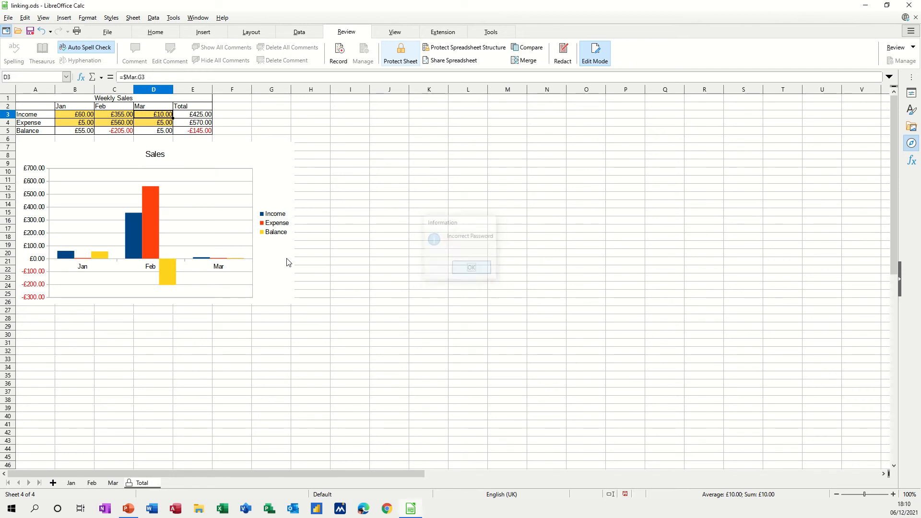
click(400, 53)
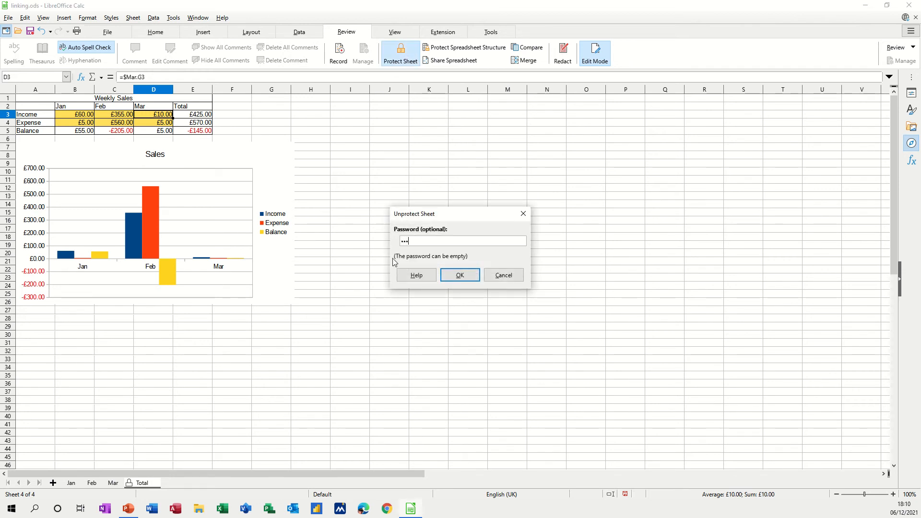
key(Return)
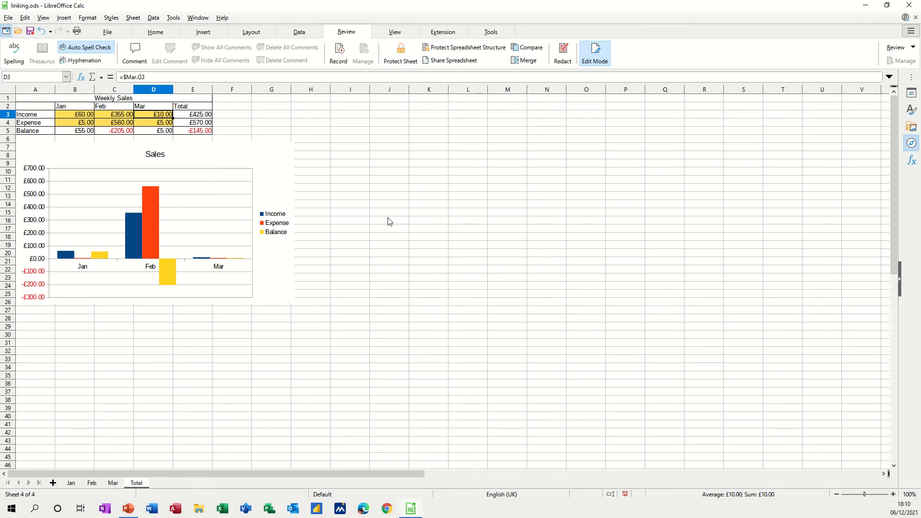
- Enter the test text "kk" in cell J10 of the Total sheet and delete it again
click(398, 175)
text(kk)
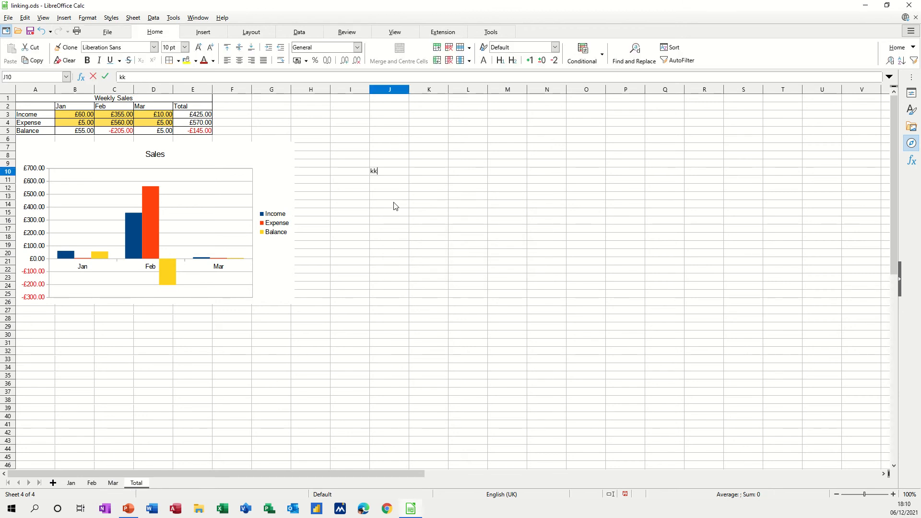
click(395, 208)
click(379, 174)
key(Delete)
click(411, 240)
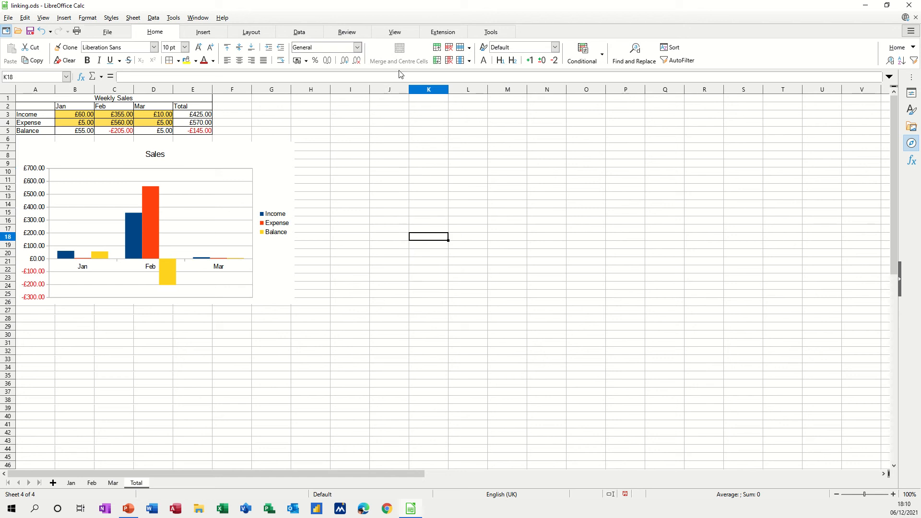
- Protect the Total sheet without a password, keeping the default permissions, and try to enter text in cell K18
click(348, 32)
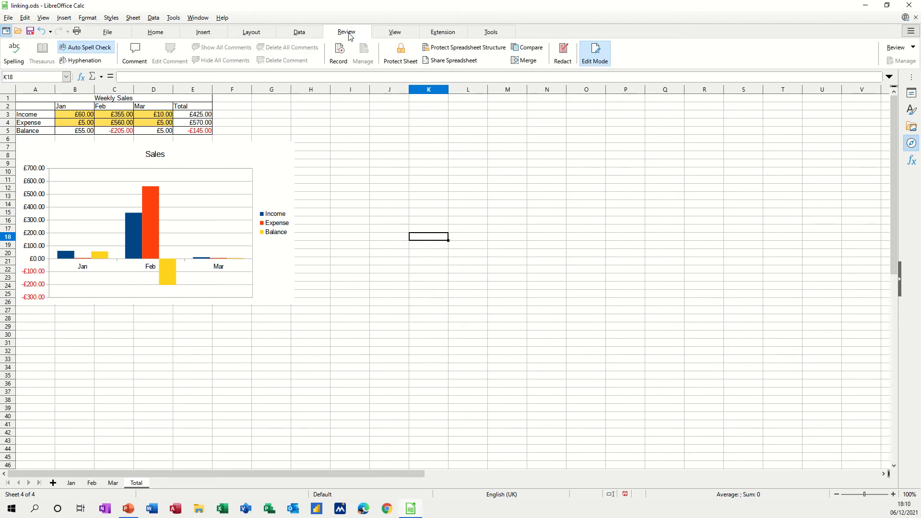
click(400, 54)
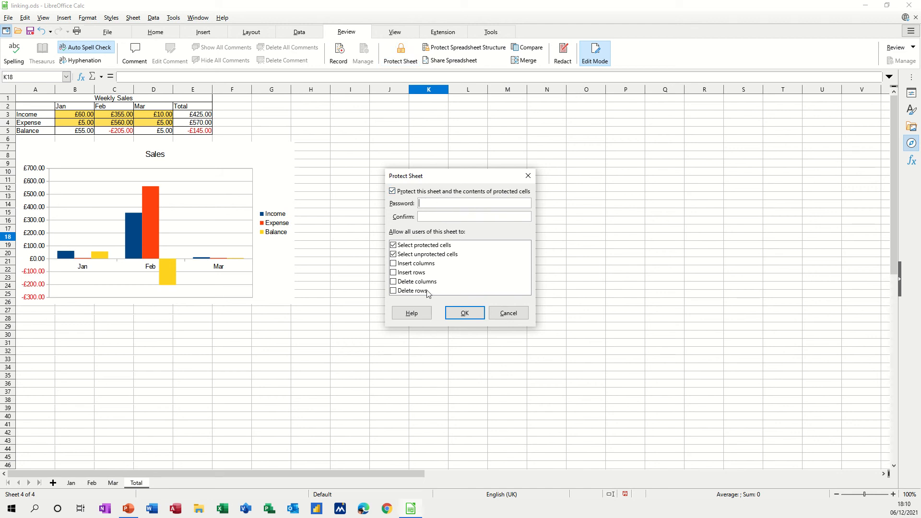
click(465, 314)
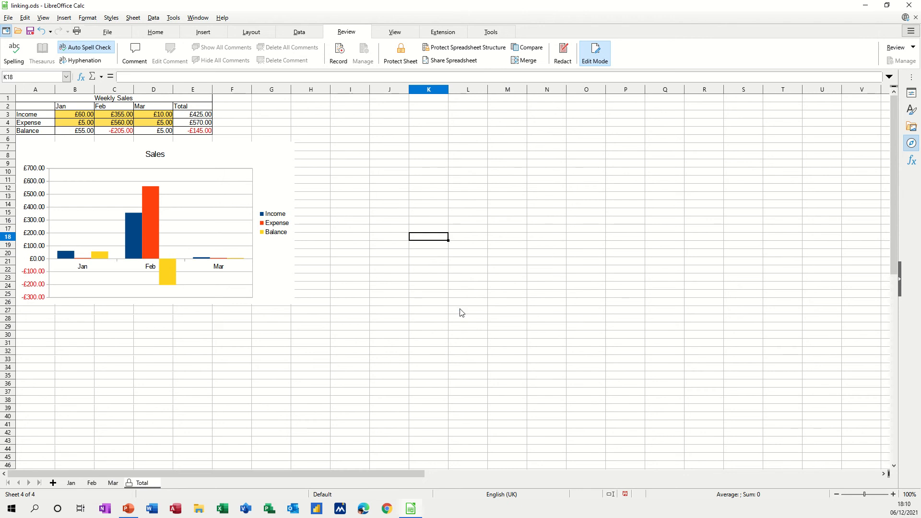
key(a)
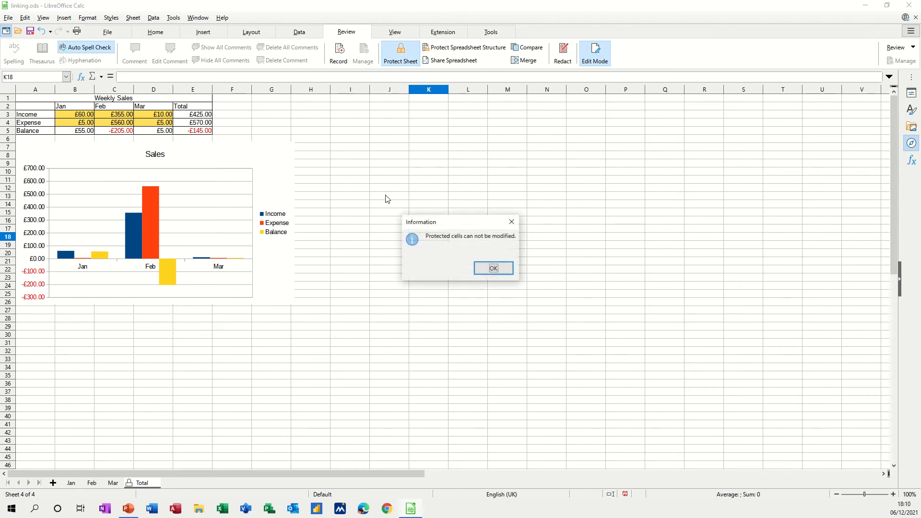
click(493, 272)
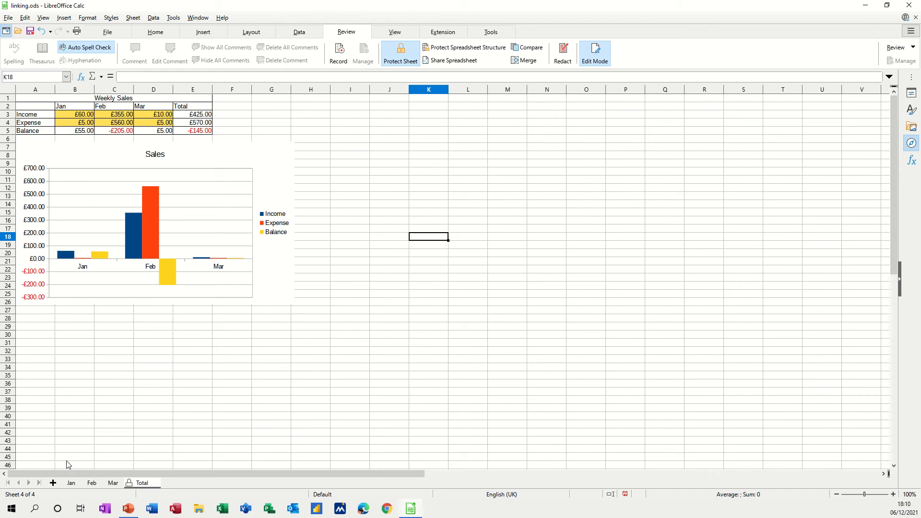
- Turn off cell protection for the yellow income and expense input cells B3:F4 on the Jan sheet
click(72, 484)
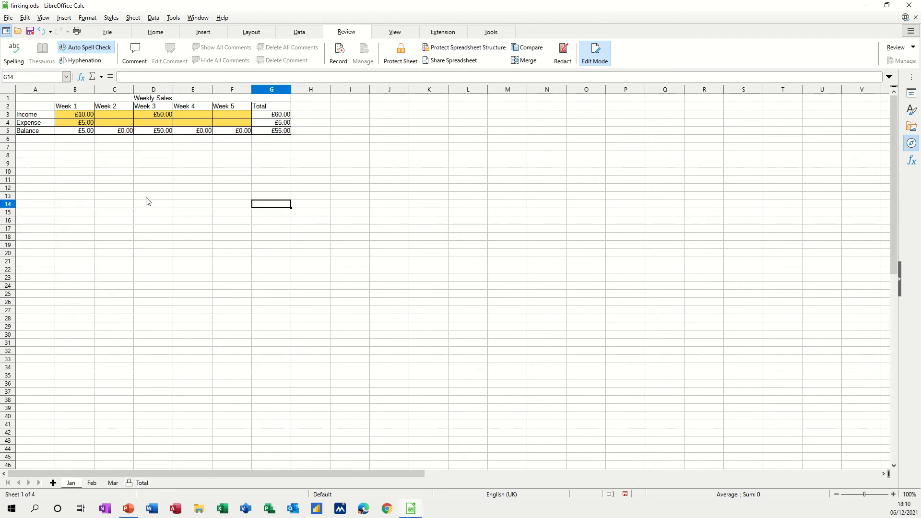
drag(73, 117, 226, 122)
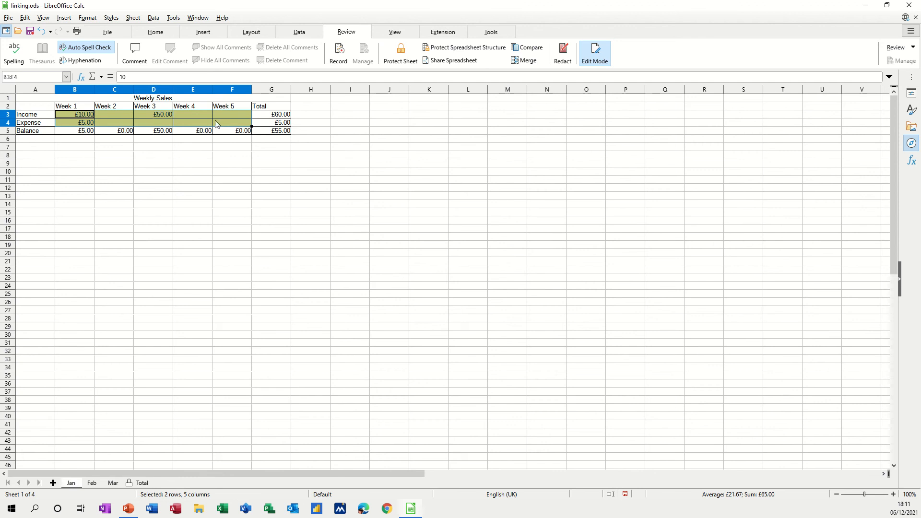
click(25, 20)
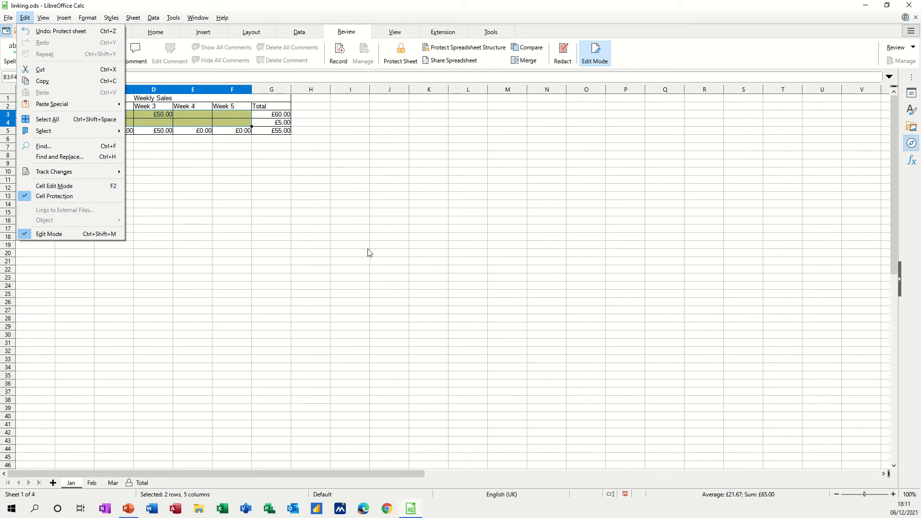
click(58, 200)
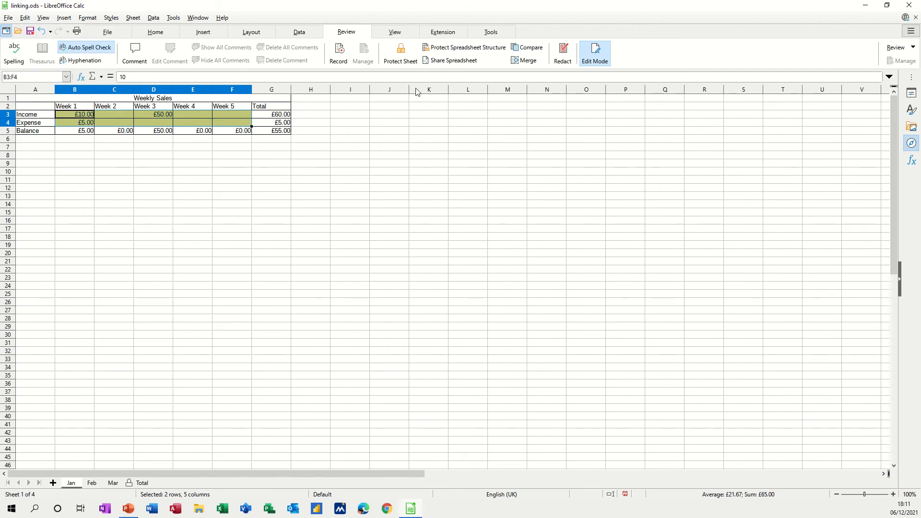
- Protect the Jan sheet without a password, keeping the default permissions, and try to edit empty cell I9
click(400, 53)
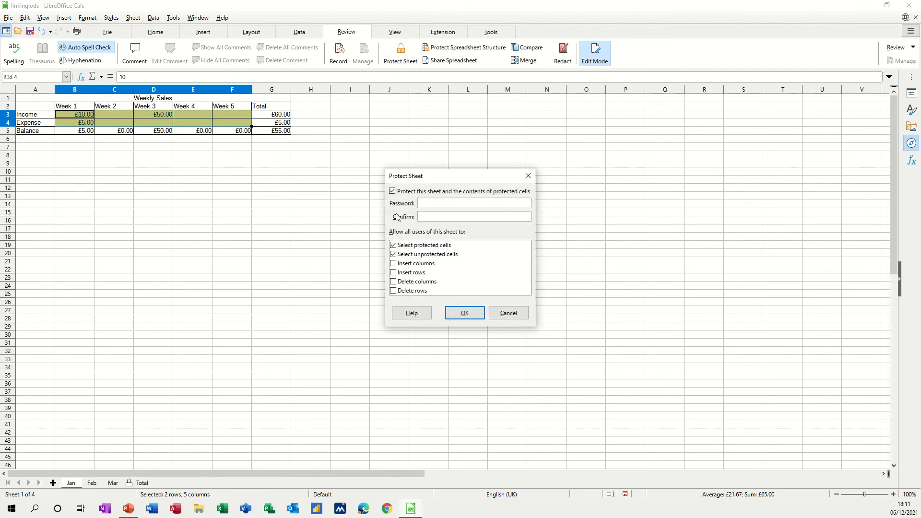
click(474, 318)
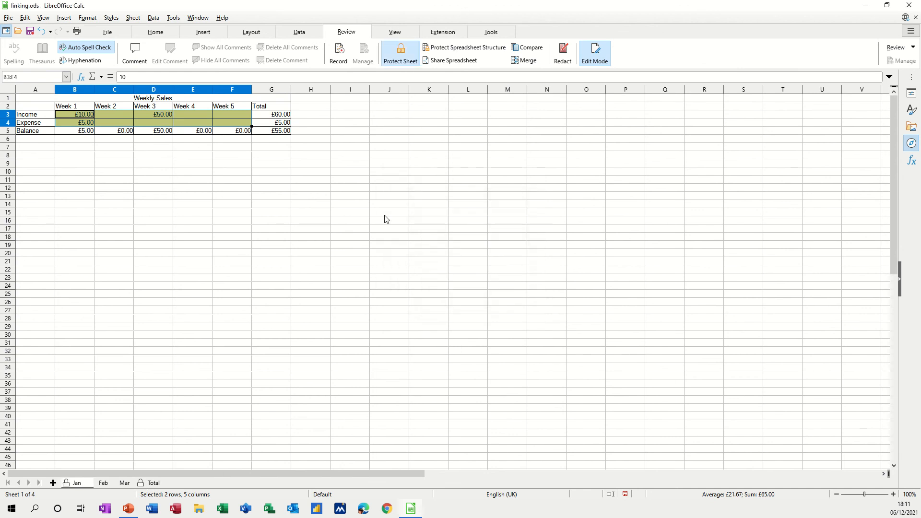
click(357, 167)
double_click(357, 171)
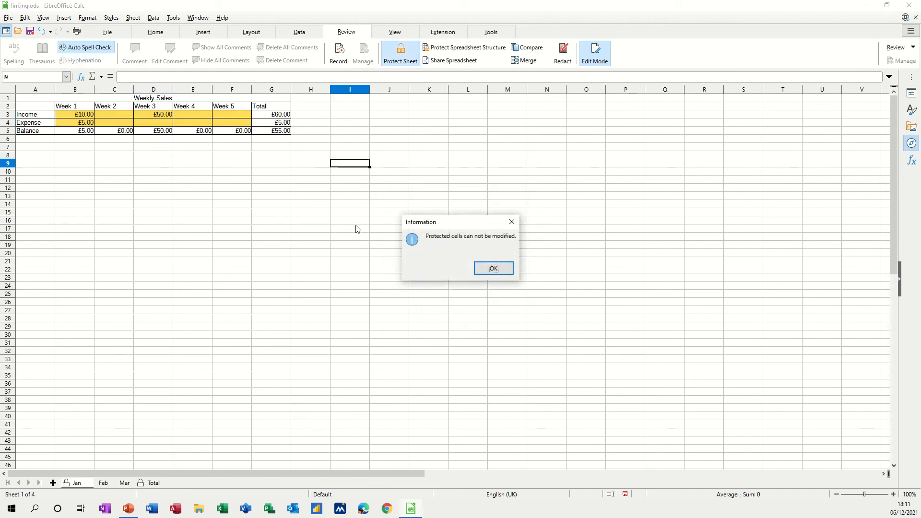
click(491, 268)
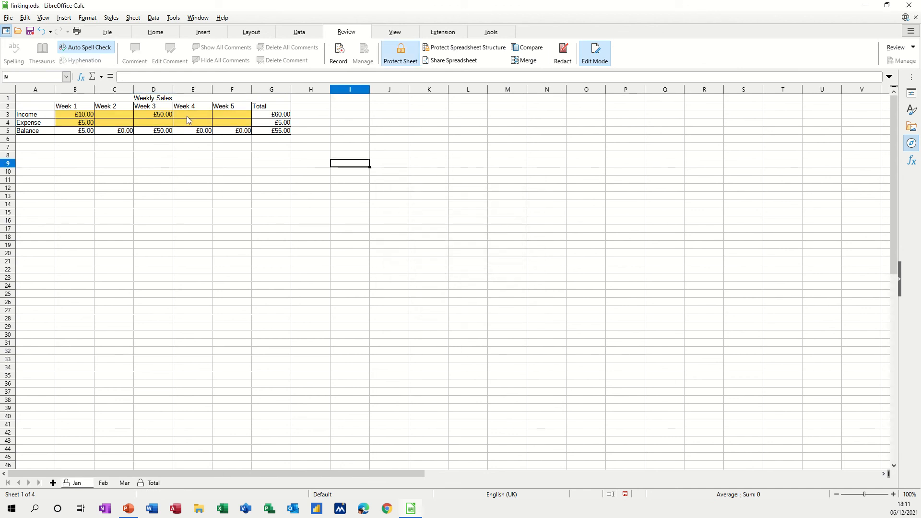
- Enter test amounts on the Jan sheet: 5 for Week 4 income, 5 for Week 4 expense and 55 for Week 5 expense
click(186, 116)
text(5)
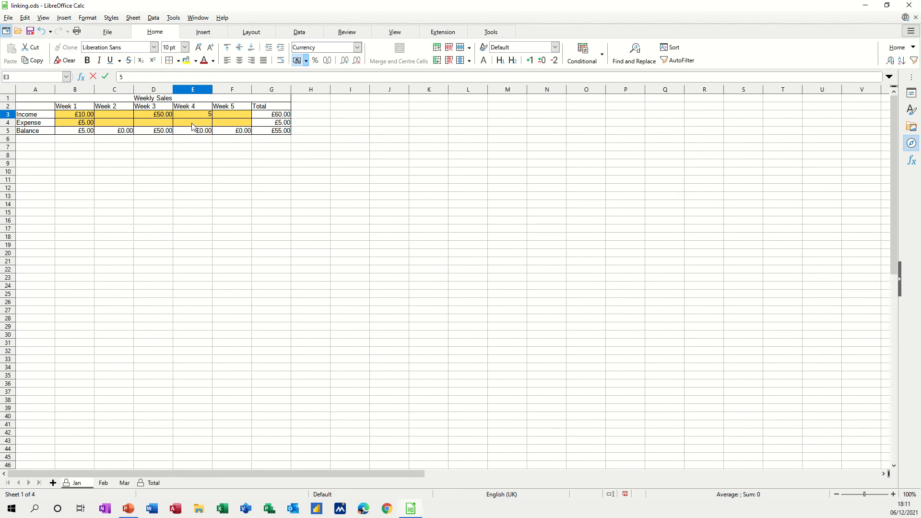
key(Return)
text(5)
click(198, 163)
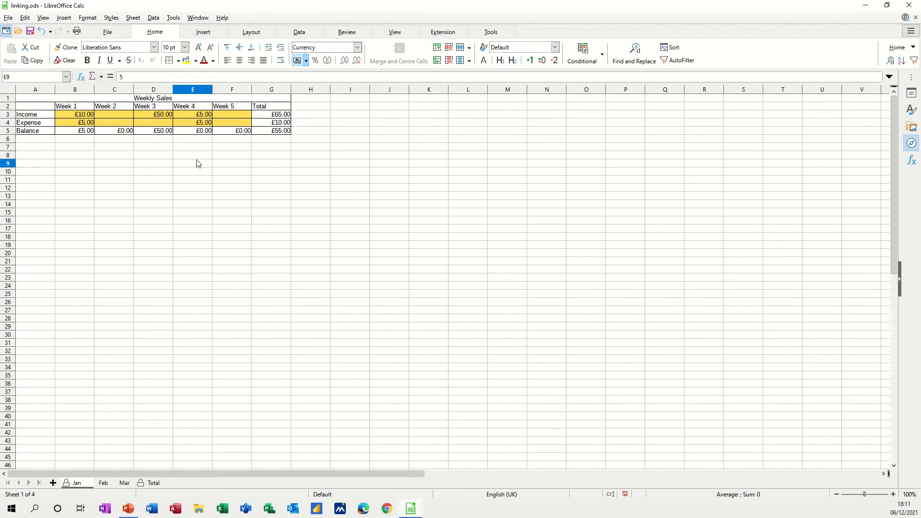
click(220, 125)
text(55)
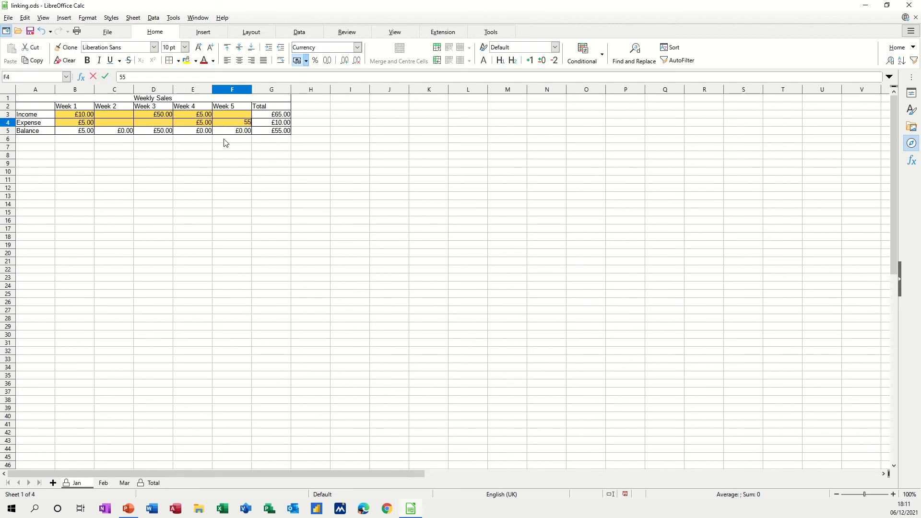
click(229, 148)
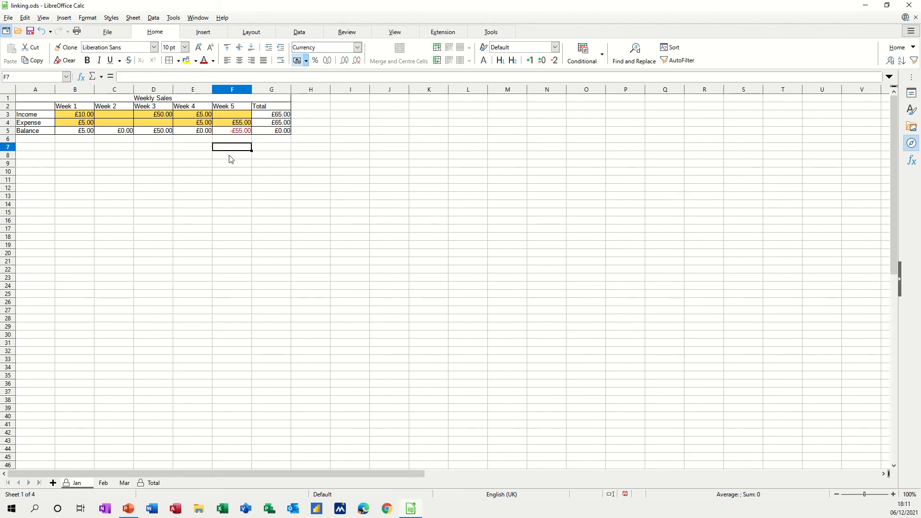
- Turn off cell protection for the yellow income and expense input cells B3:F4 on the Feb sheet
click(103, 484)
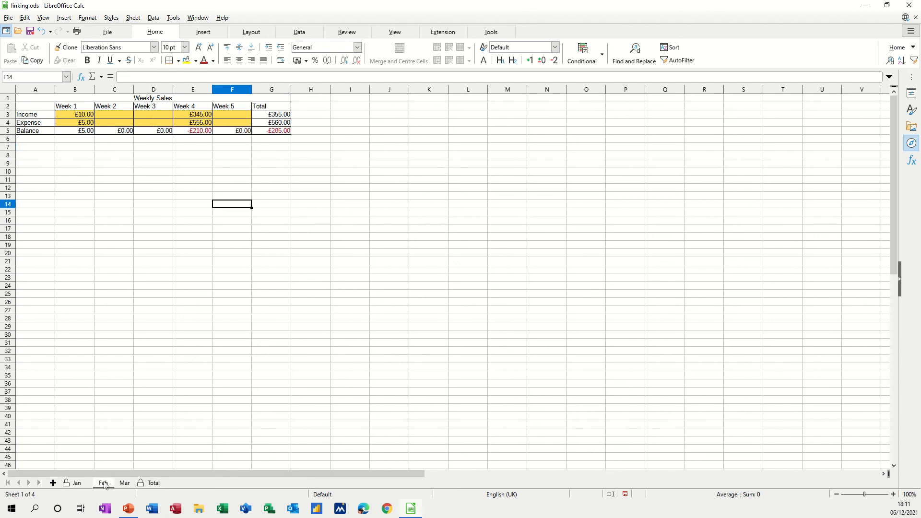
drag(74, 118, 221, 125)
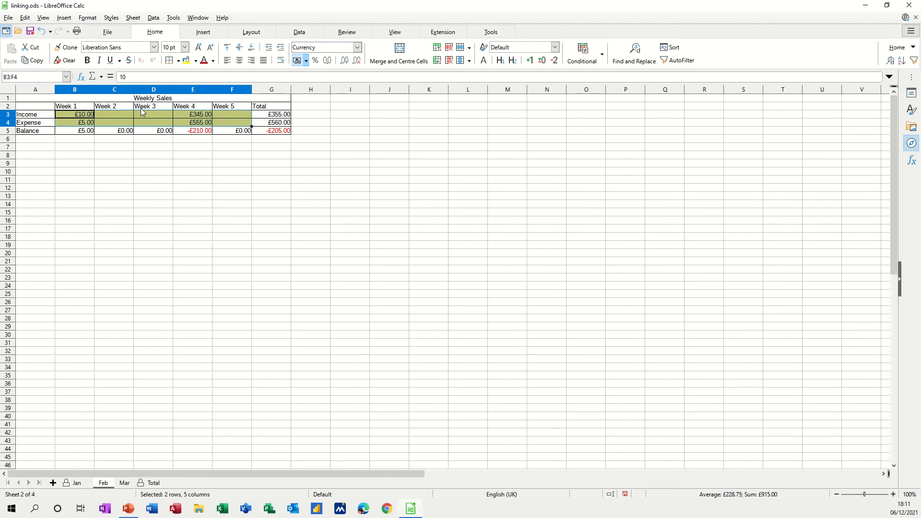
click(25, 17)
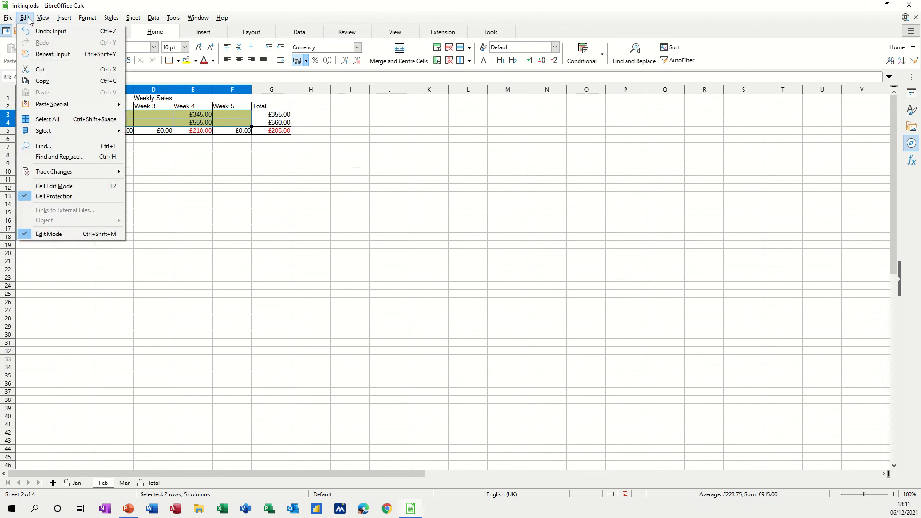
click(61, 197)
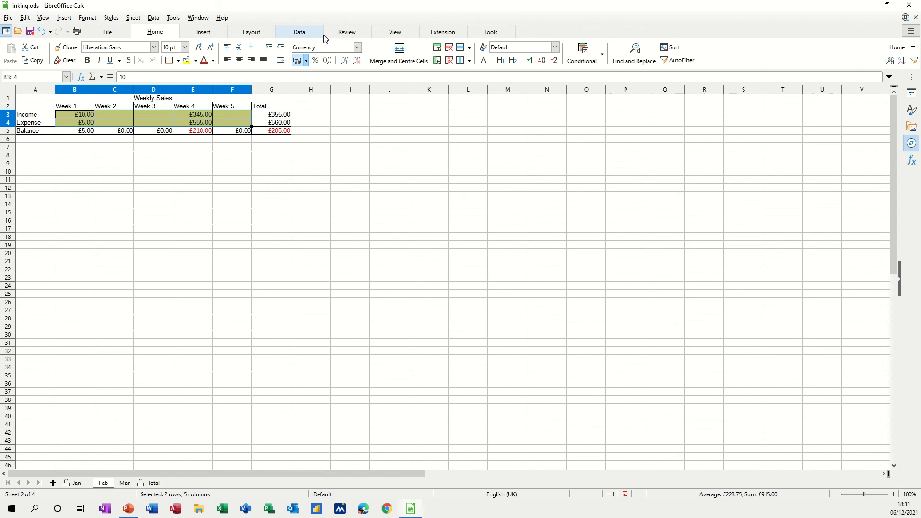
- Protect the Feb sheet without a password, keeping the default permissions, and try to edit empty cell F18
click(343, 33)
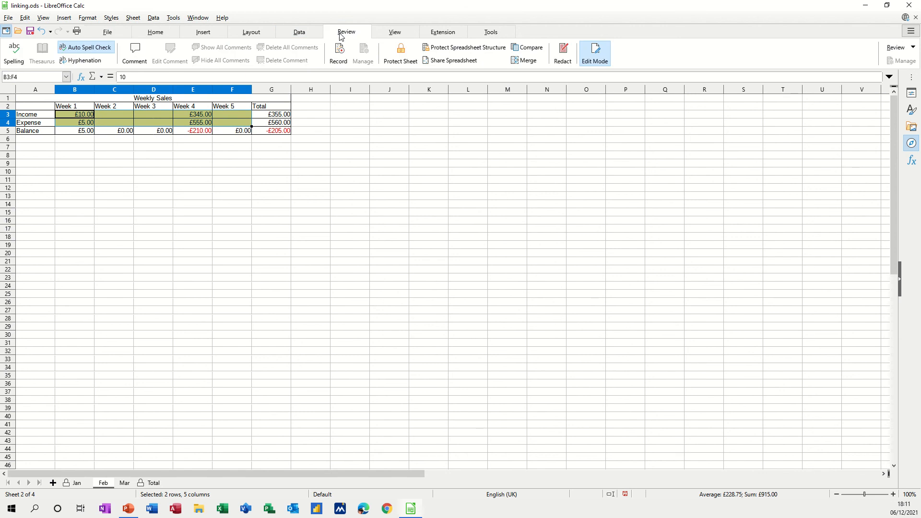
click(403, 57)
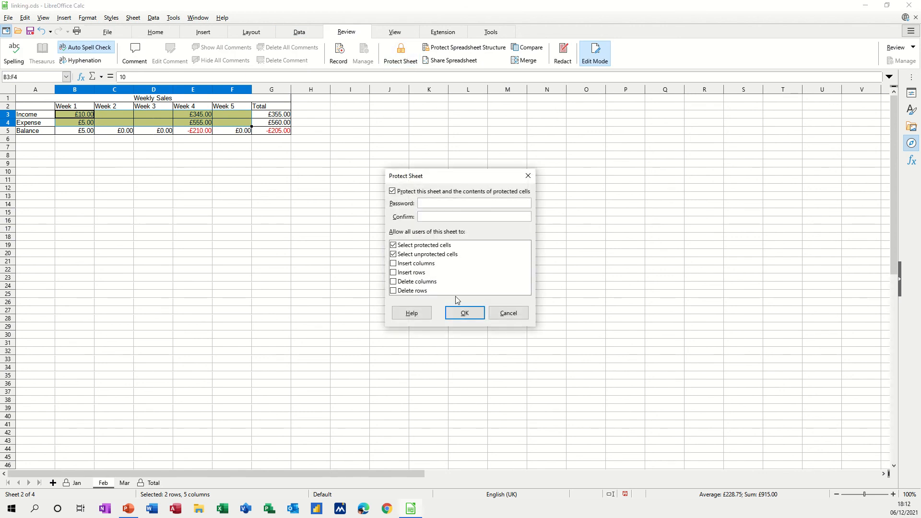
click(454, 314)
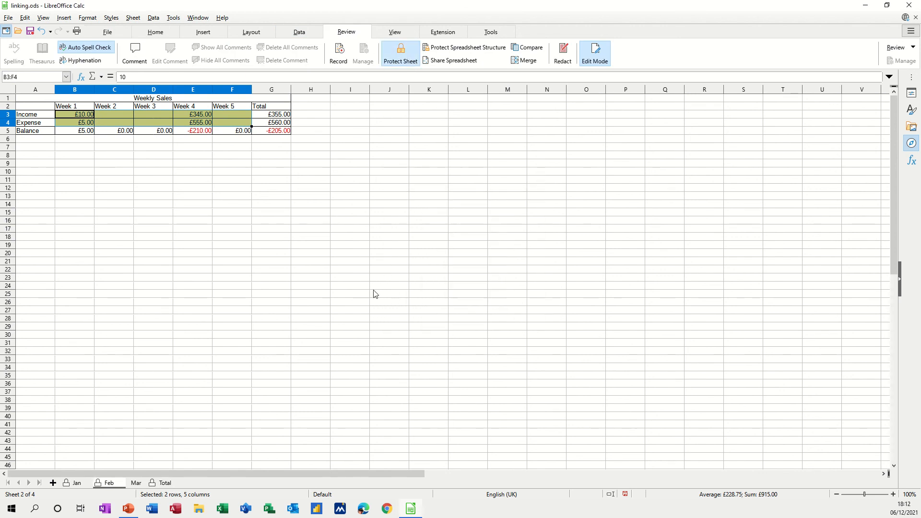
click(230, 237)
double_click(230, 237)
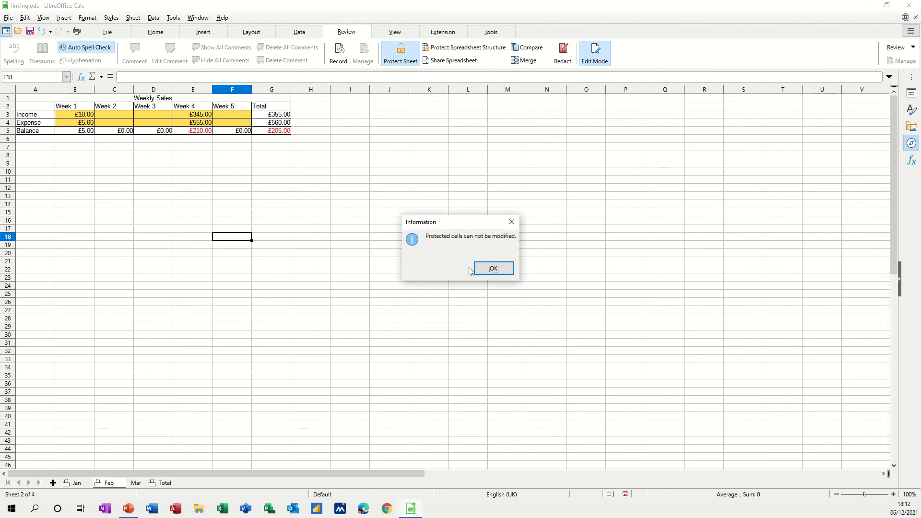
click(492, 269)
- Enter 56 as the Week 3 income in cell D3 of the Feb sheet
click(158, 114)
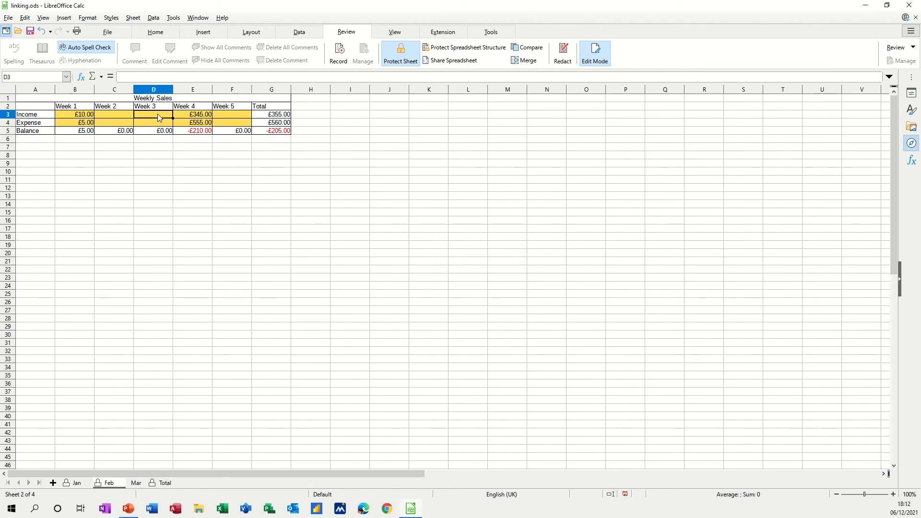
text(56)
click(164, 154)
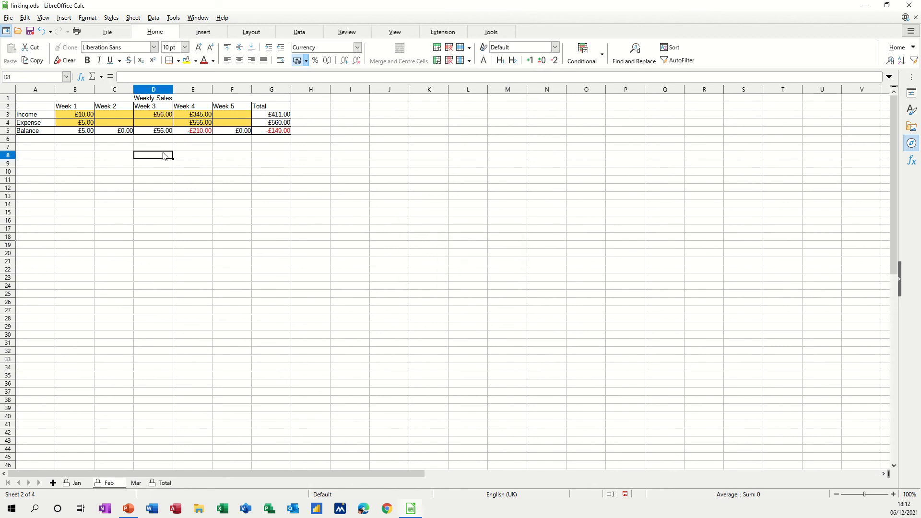
- Turn off cell protection for the yellow income and expense input cells B3:F4 on the Mar sheet
click(136, 484)
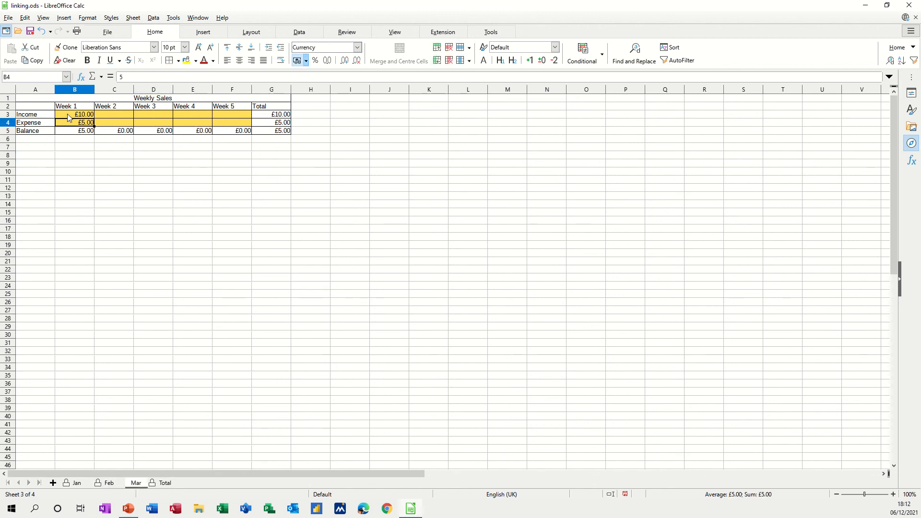
drag(69, 116, 225, 126)
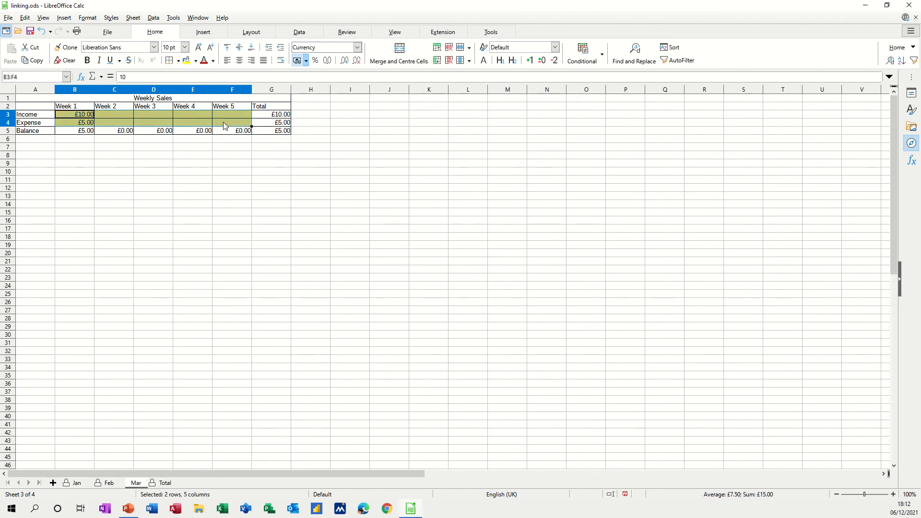
click(29, 20)
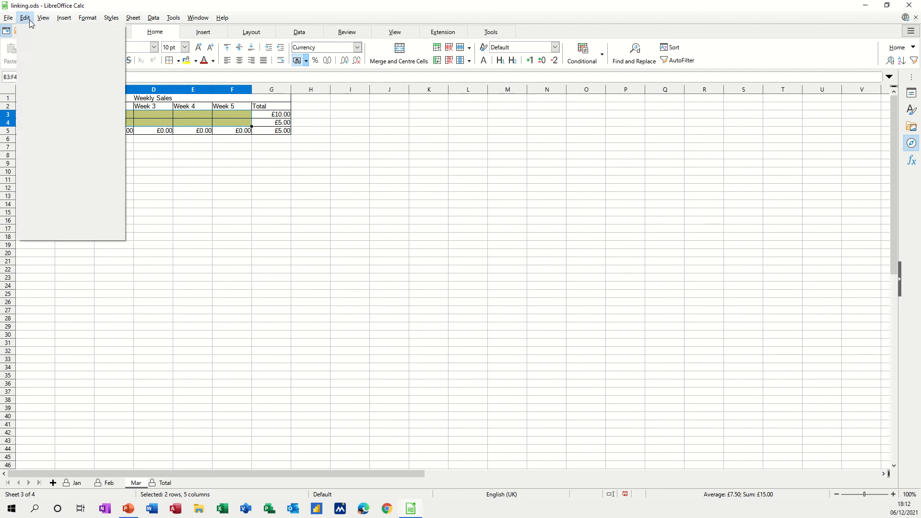
click(53, 197)
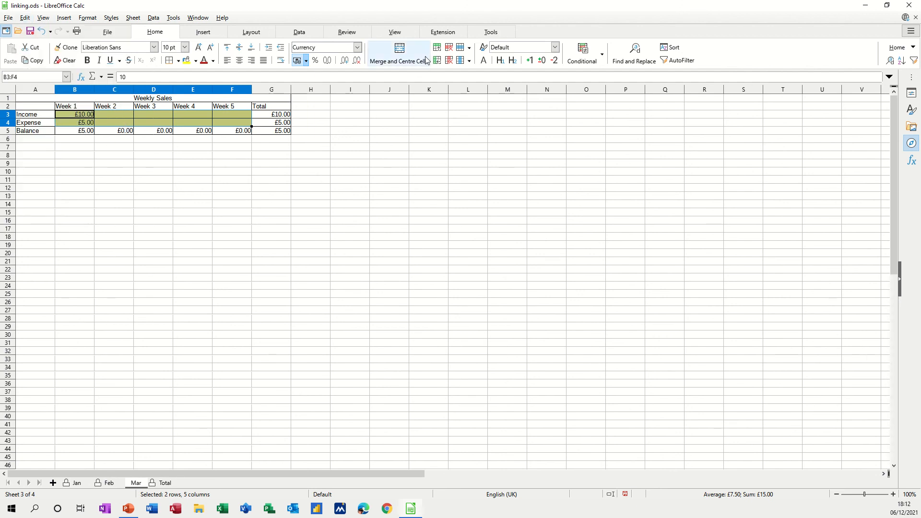
- Protect the Mar sheet without a password, keeping the default permissions, and try to edit empty cell H18
click(344, 34)
click(401, 54)
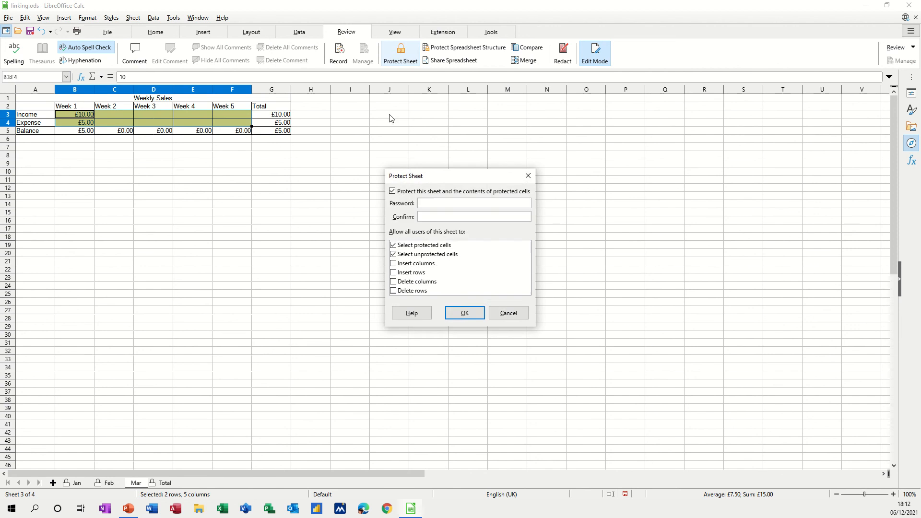
click(446, 313)
double_click(327, 237)
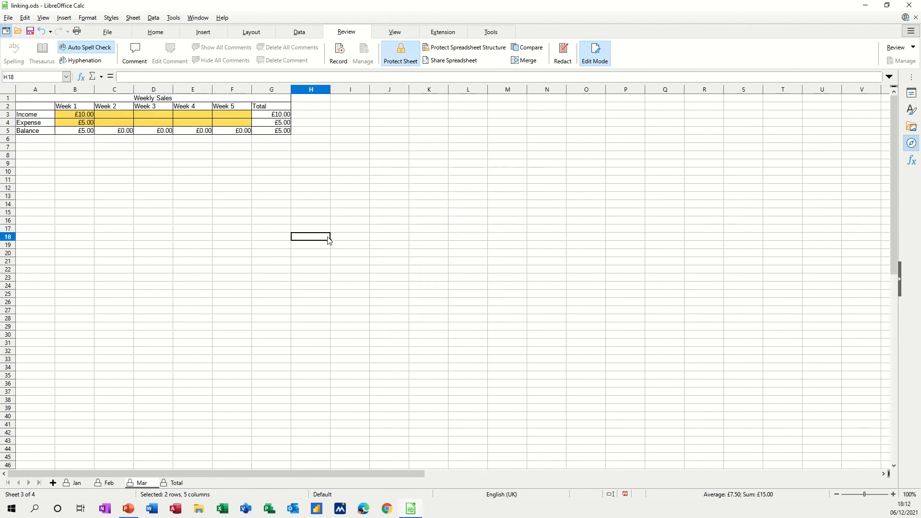
click(483, 270)
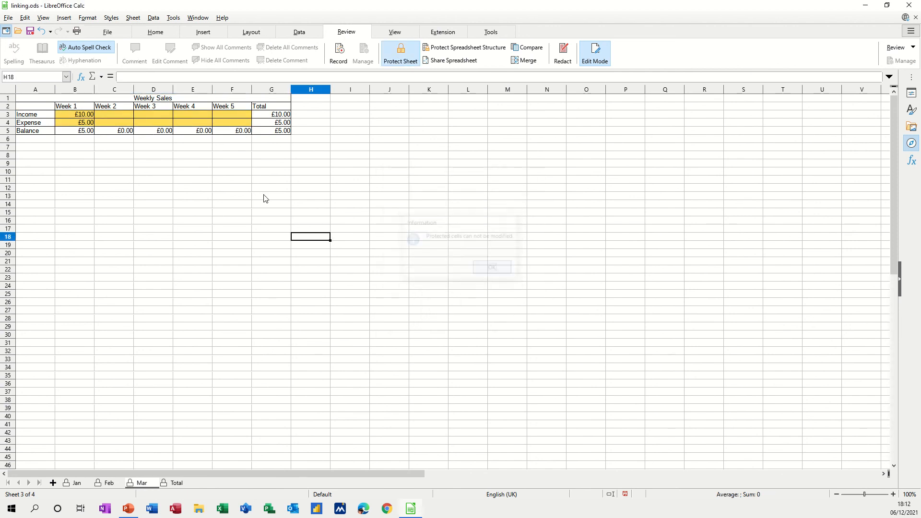
- Enter 67 as the Week 2 expense in cell C4 of the Mar sheet
click(112, 124)
text(67)
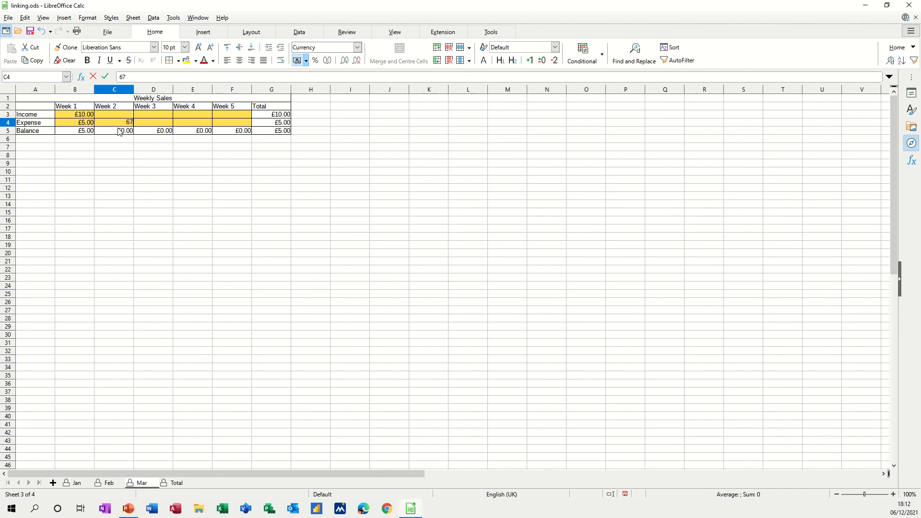
click(139, 180)
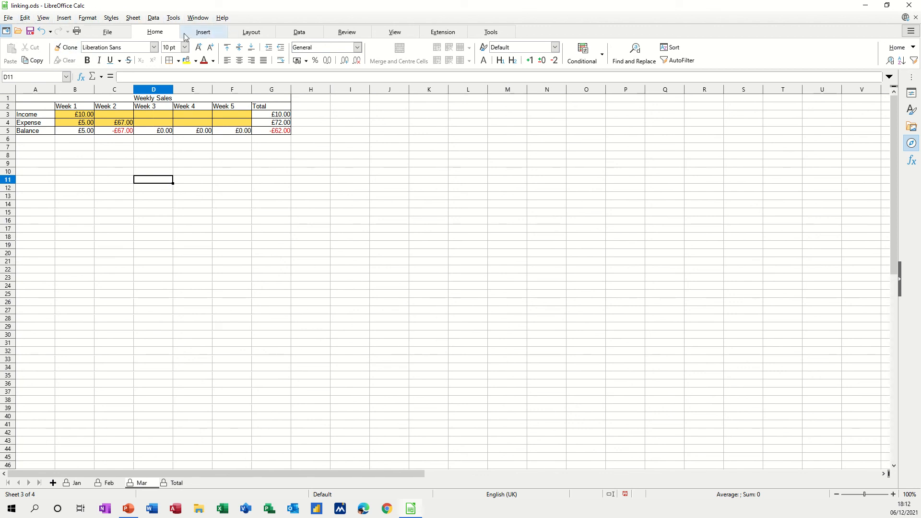
- Start saving linking.ods over the existing file with the password option enabled, and cancel at the file encryption password request
click(400, 33)
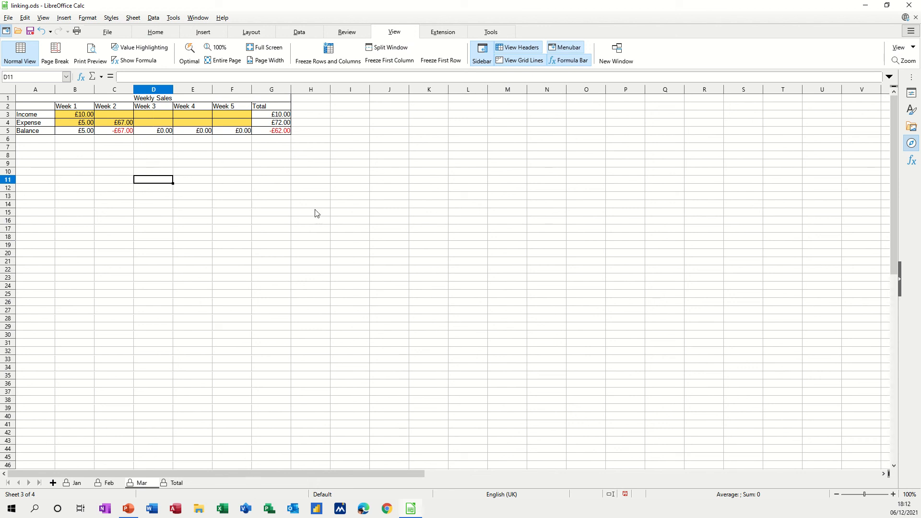
click(10, 20)
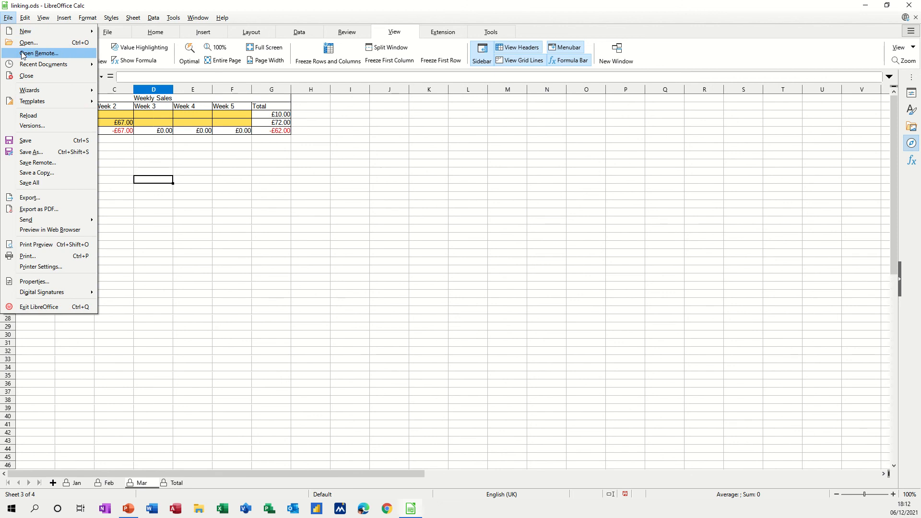
click(35, 152)
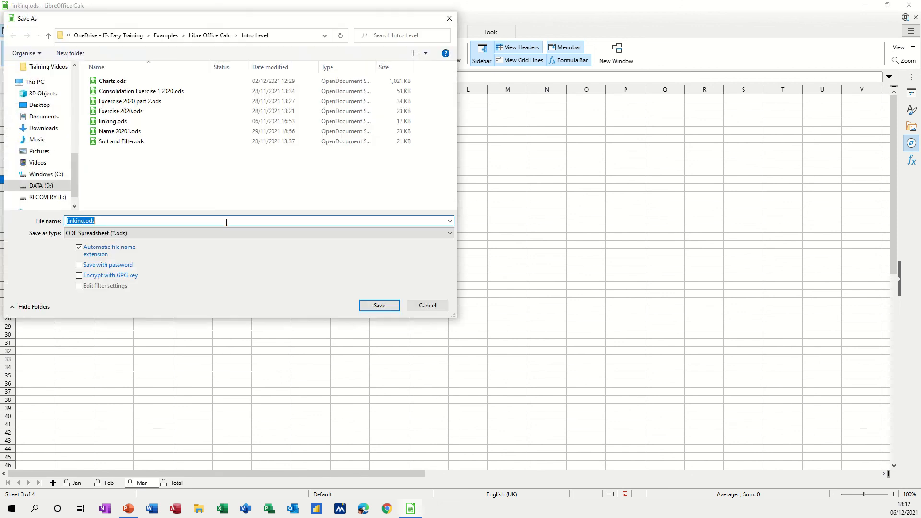
click(79, 265)
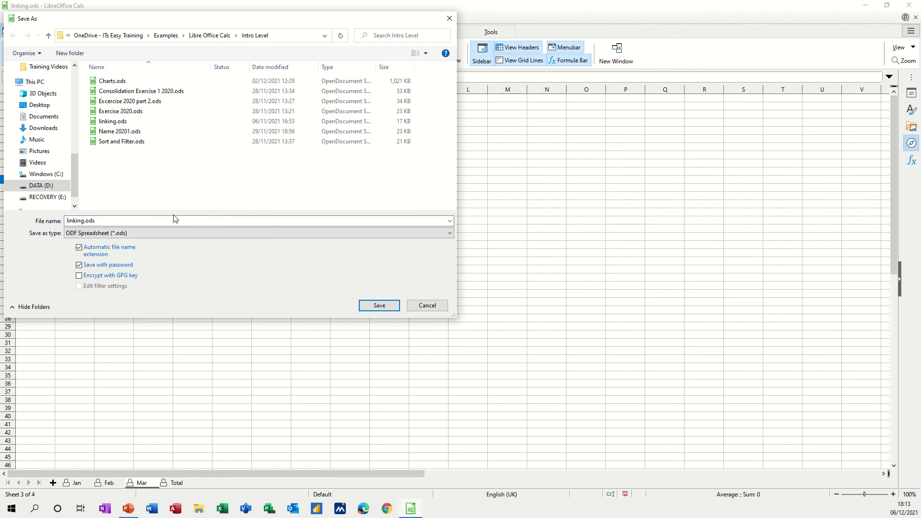
click(379, 306)
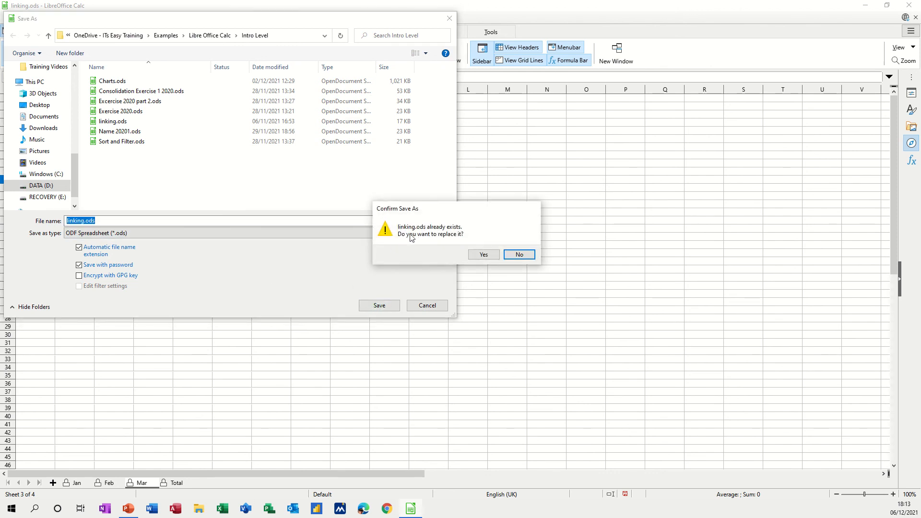
click(482, 255)
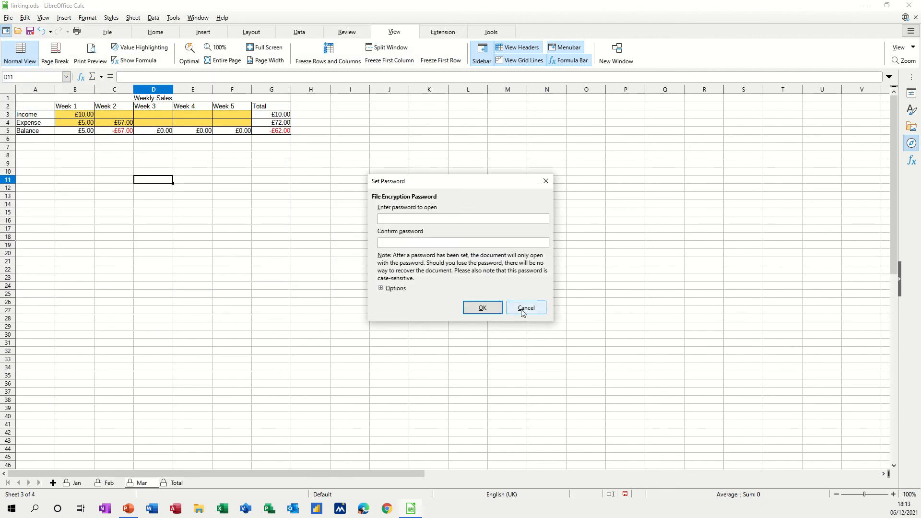
click(523, 312)
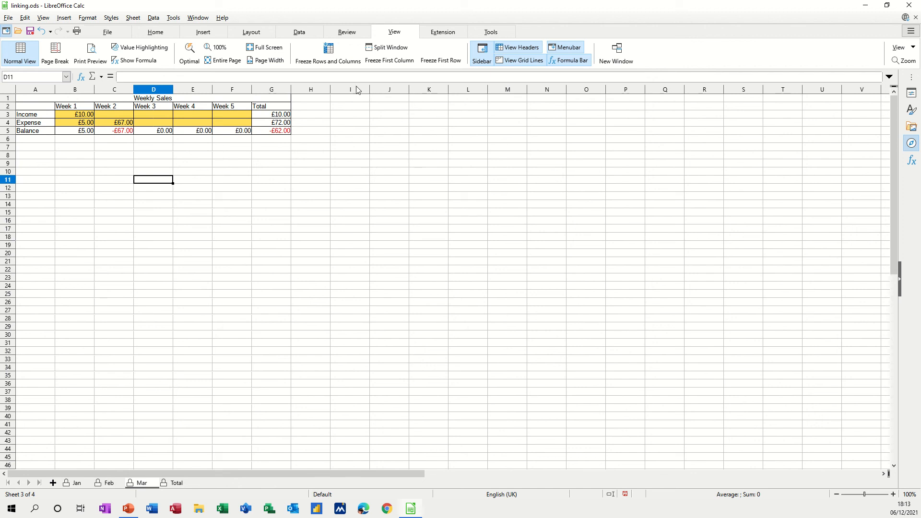
- Remove the protection from the Mar sheet, then open the sheet protection settings and cancel them
click(346, 32)
click(401, 53)
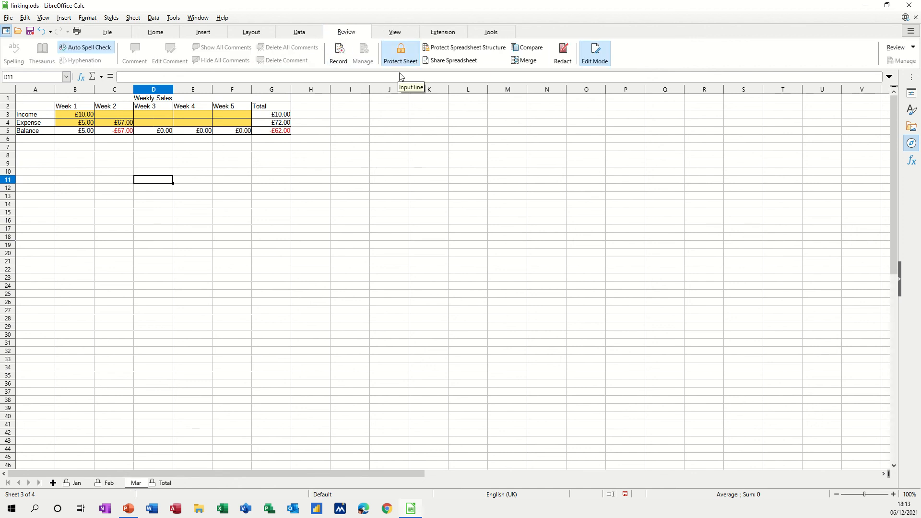
click(401, 53)
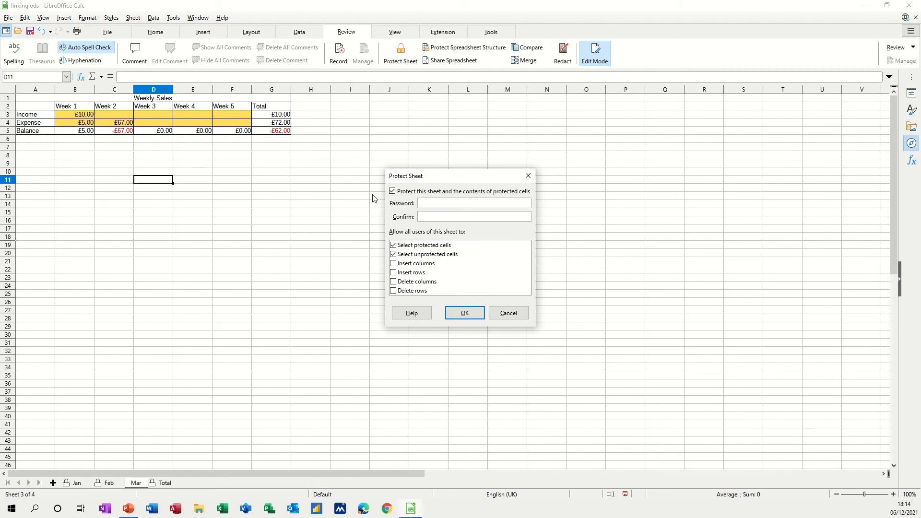
click(513, 317)
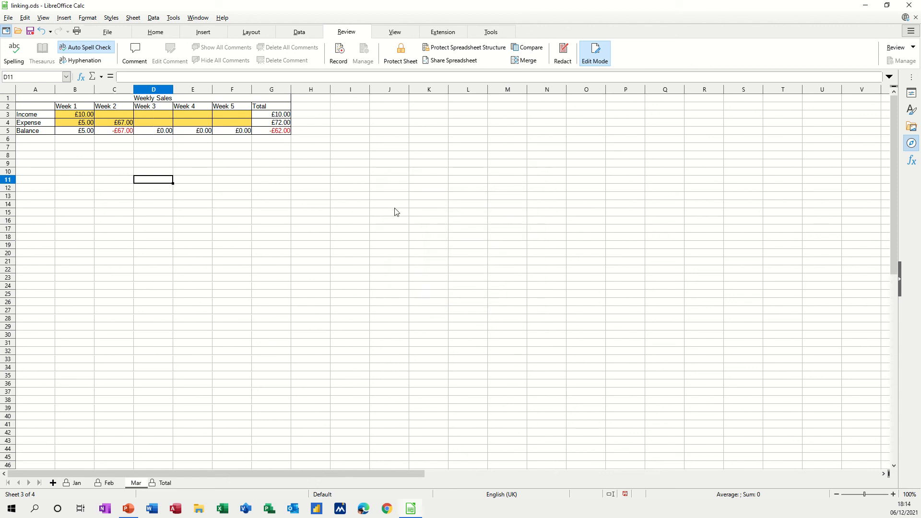